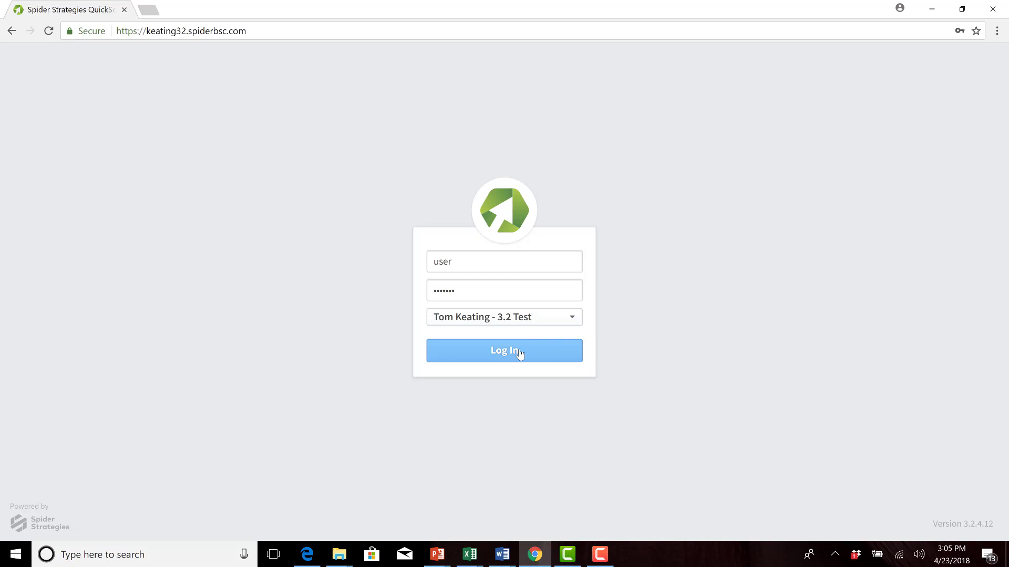
Log in to the 3.2 Test site with the credentials already filled in.
click(519, 353)
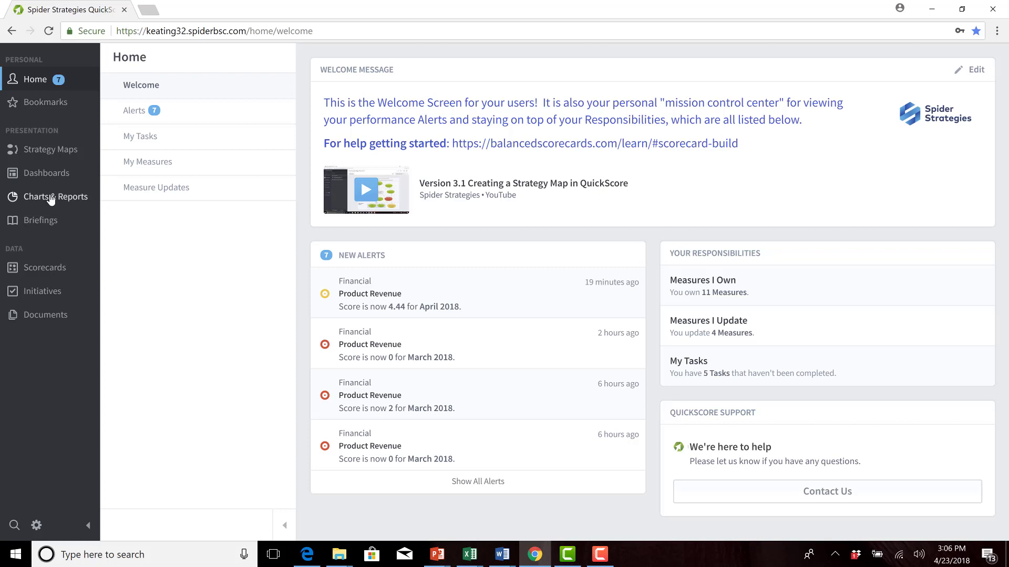
Collapse and re-expand the main navigation and the Home pane in turn, and make the Home pane narrower.
click(88, 527)
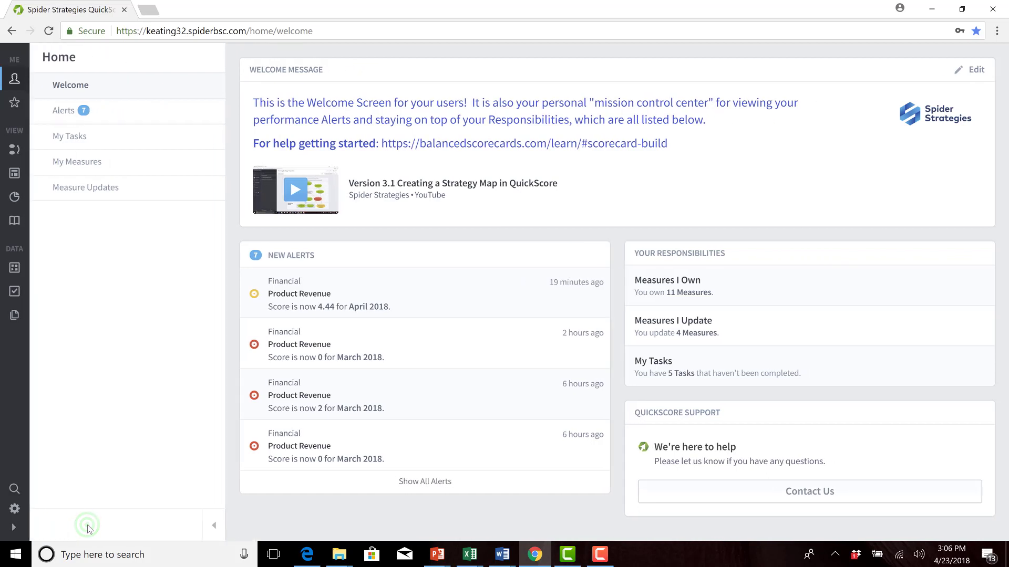
click(13, 527)
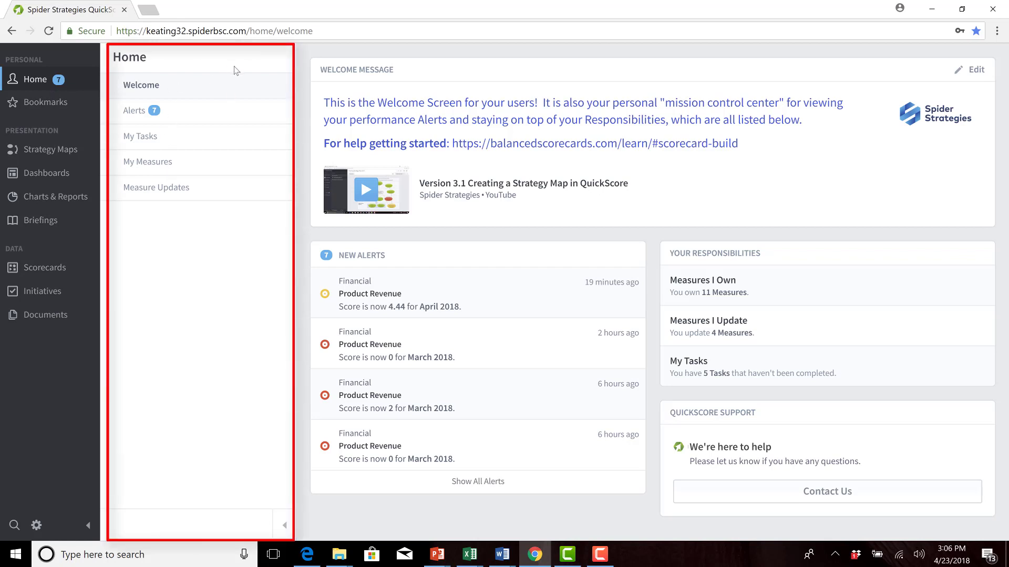
mouse_move(297, 209)
mouse_down()
mouse_move(206, 210)
mouse_move(244, 210)
mouse_move(230, 210)
mouse_up()
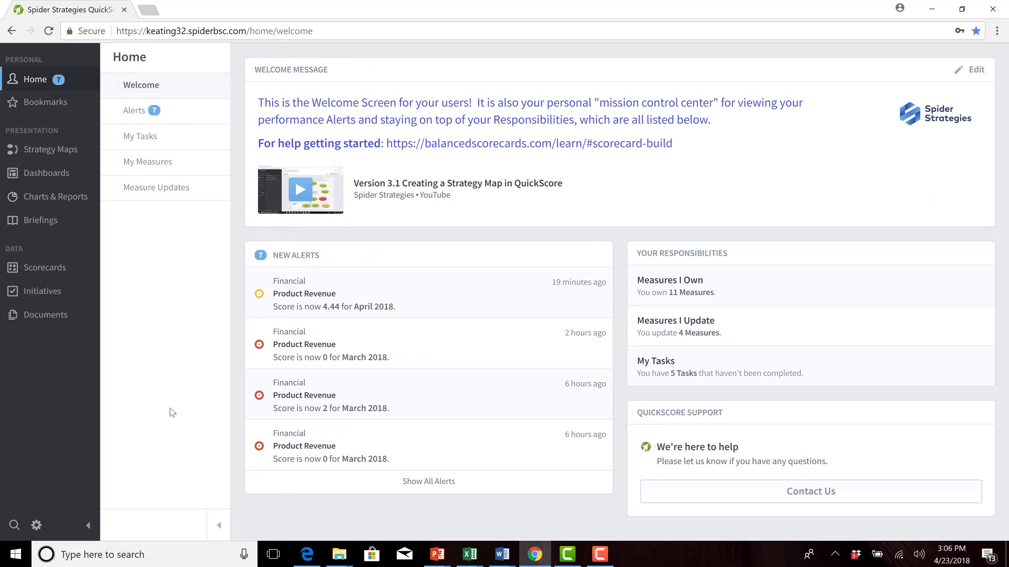
click(219, 525)
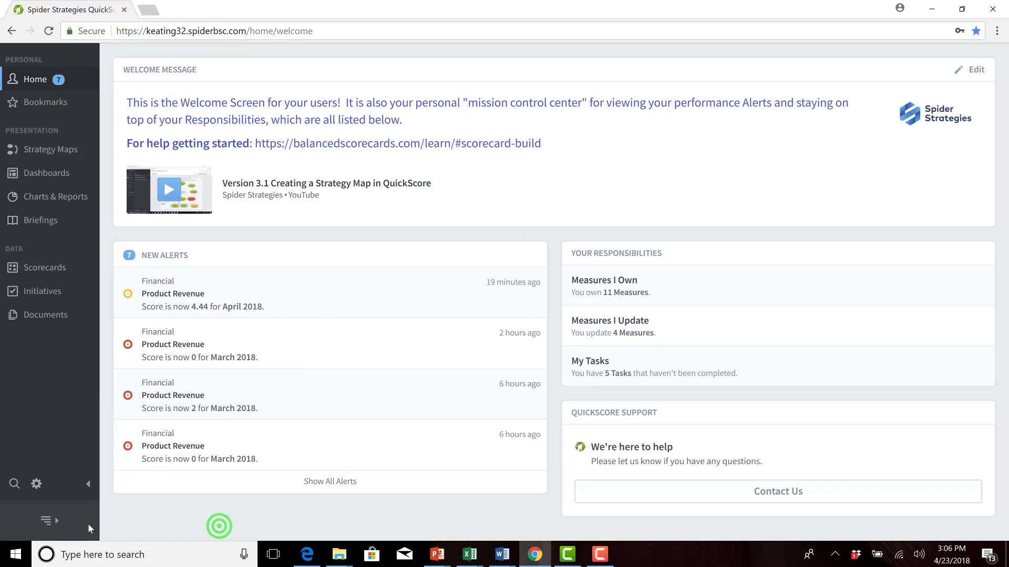
click(59, 520)
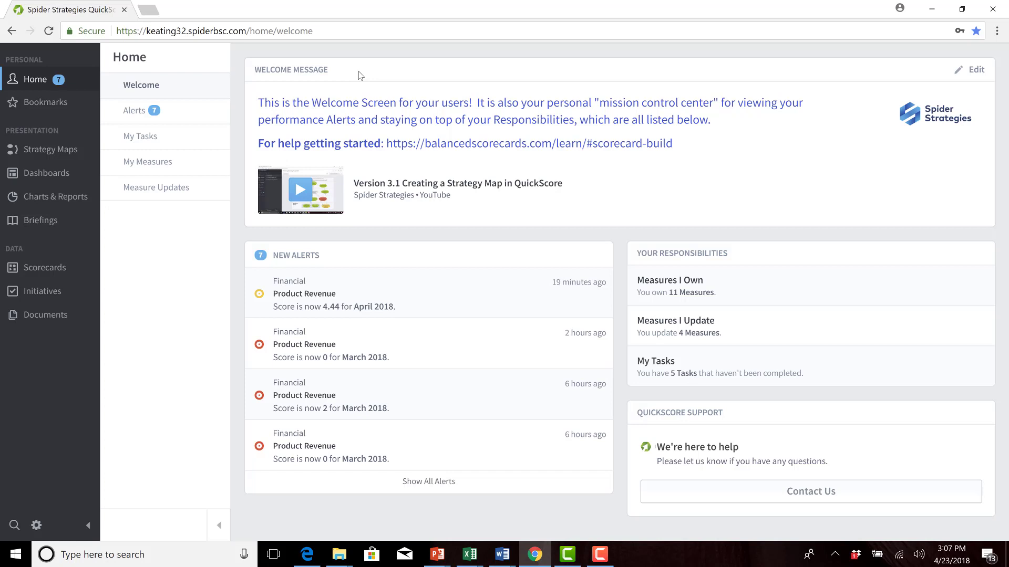
Play the strategy map training video in the welcome message and close it.
click(305, 192)
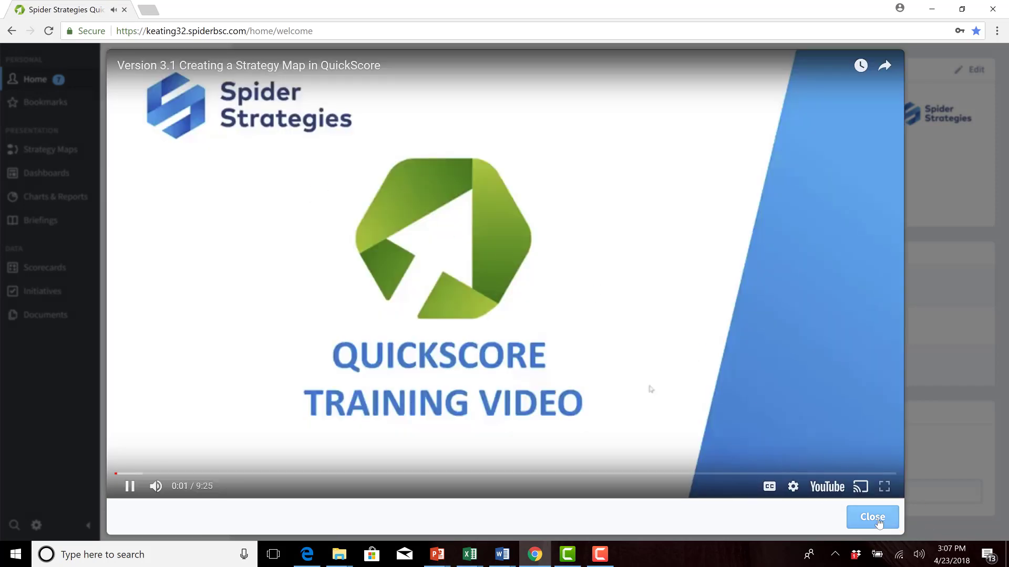
click(876, 518)
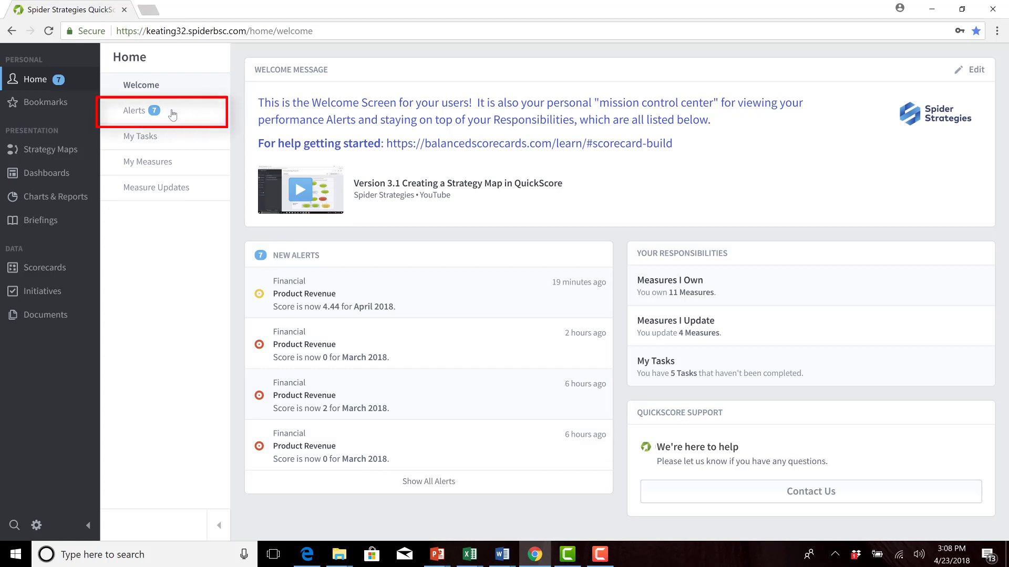
View the alerts inbox, return to the Welcome screen, and show all alerts from its New Alerts list.
click(135, 113)
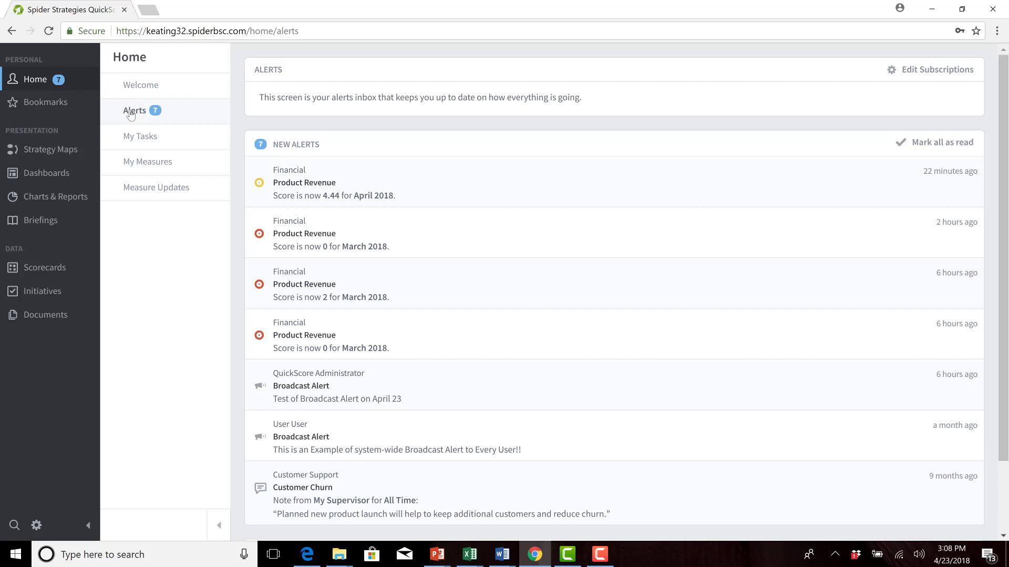
click(7, 32)
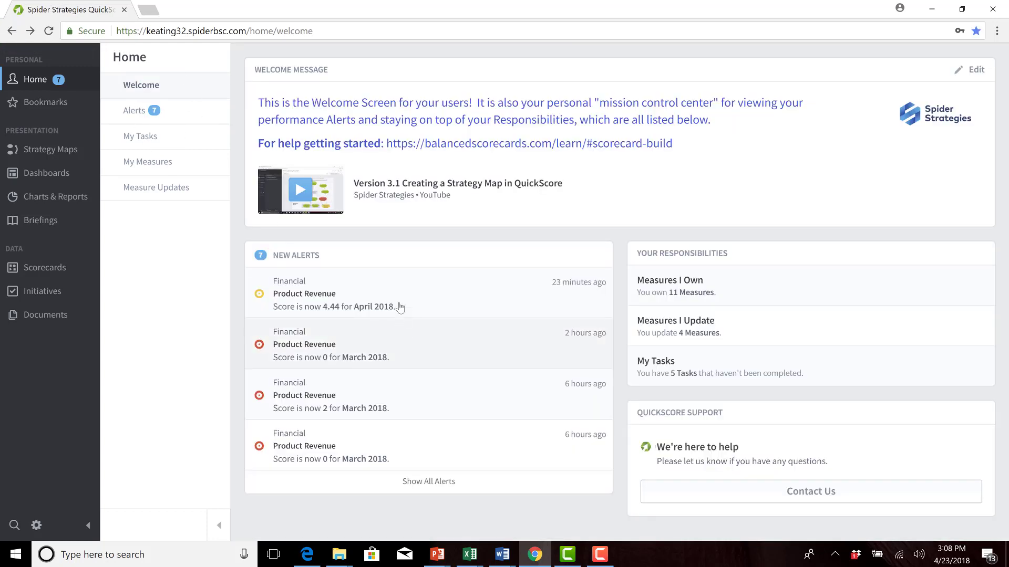
click(420, 481)
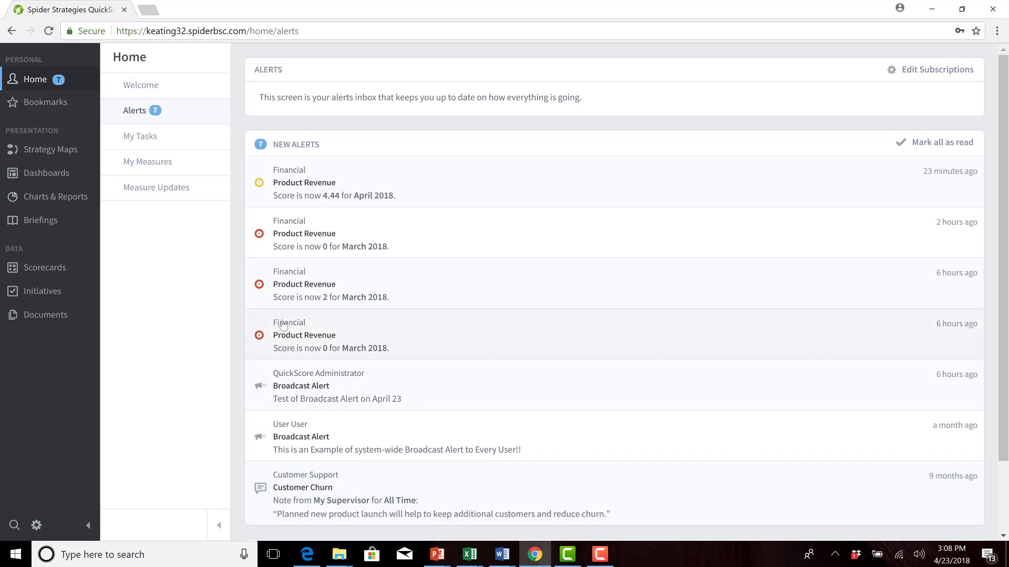
Open the Product Revenue alert with score 2 for March 2018 and move the measure's overview back to October 2017.
click(303, 289)
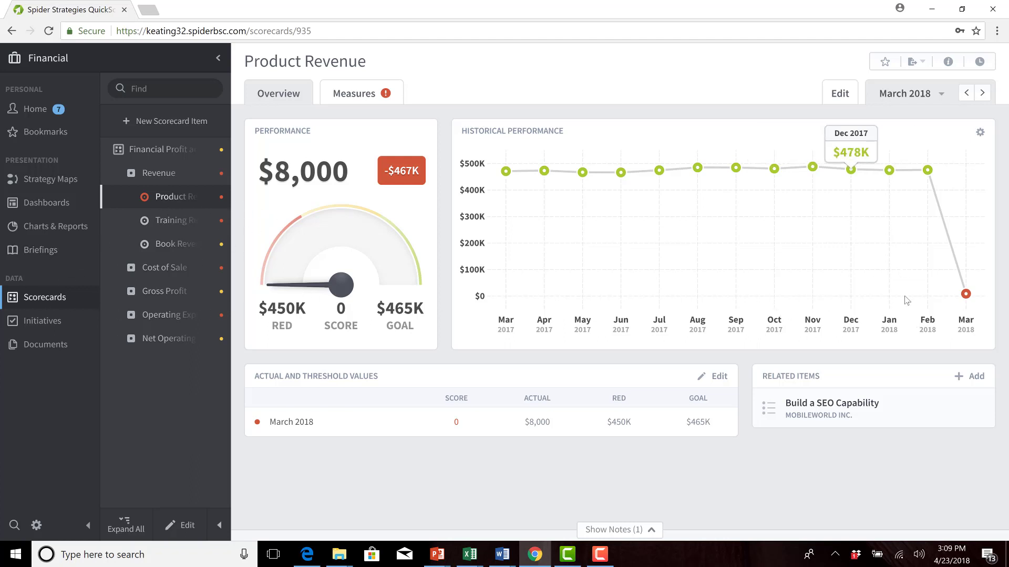
mouse_move(965, 296)
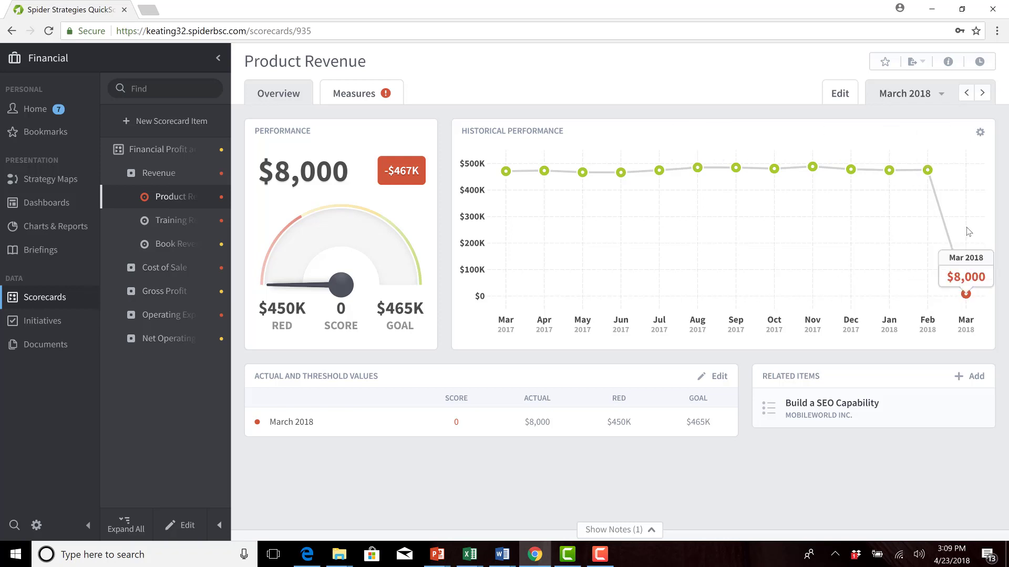
click(772, 202)
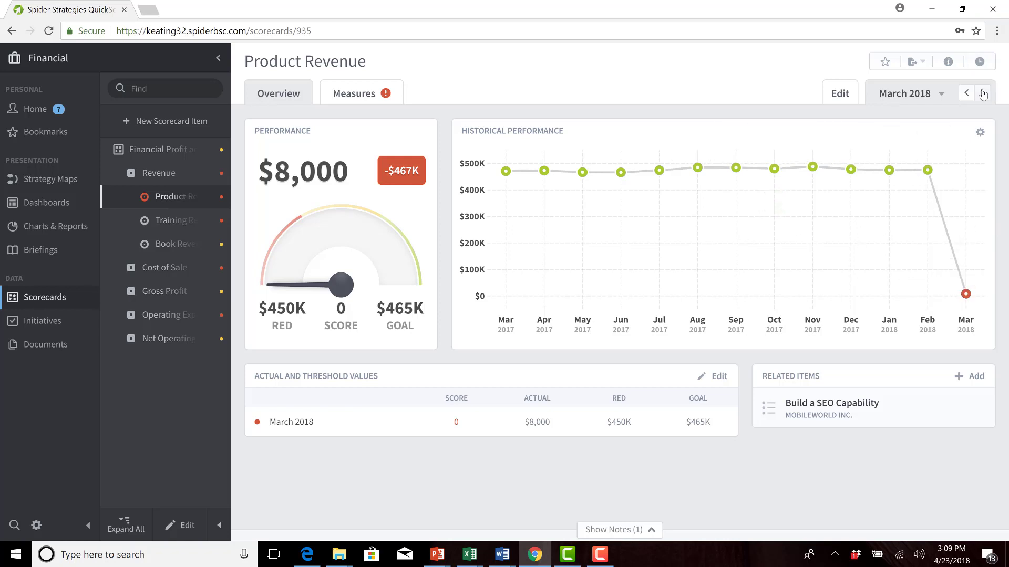
click(967, 94)
click(967, 93)
click(967, 94)
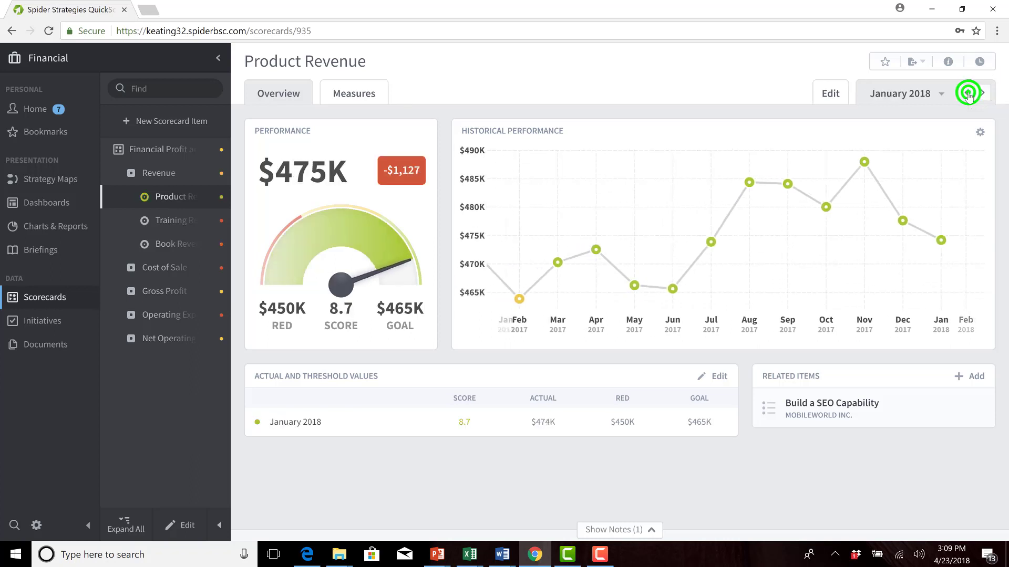
click(967, 94)
click(967, 93)
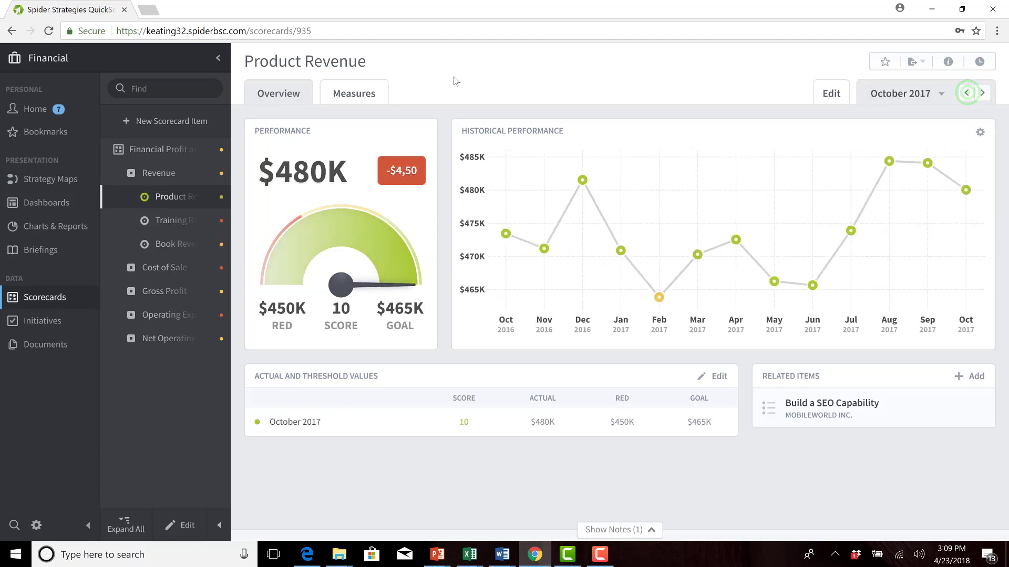
View the table of measure values for Product Revenue and return to the alerts inbox.
click(359, 98)
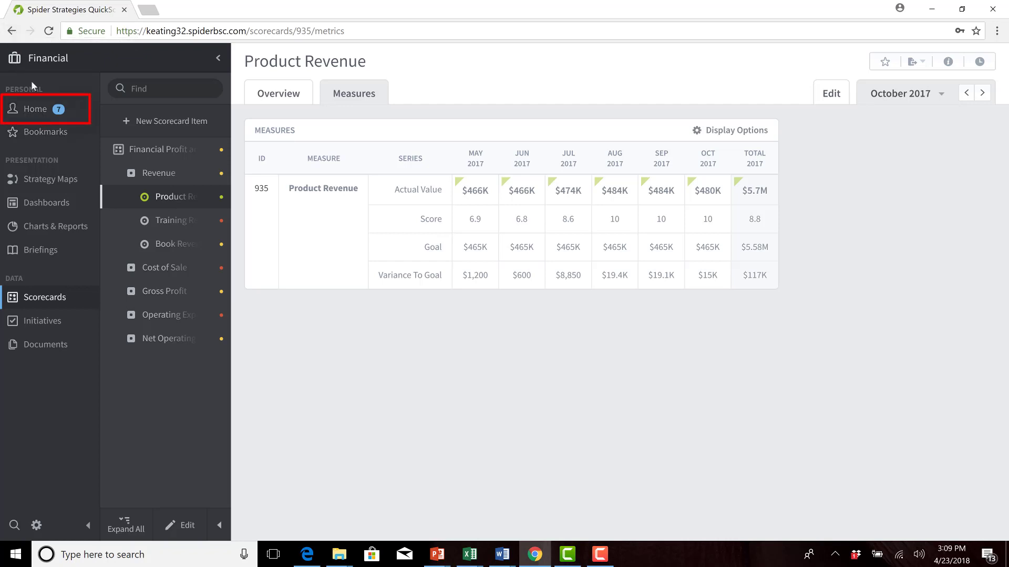
click(10, 31)
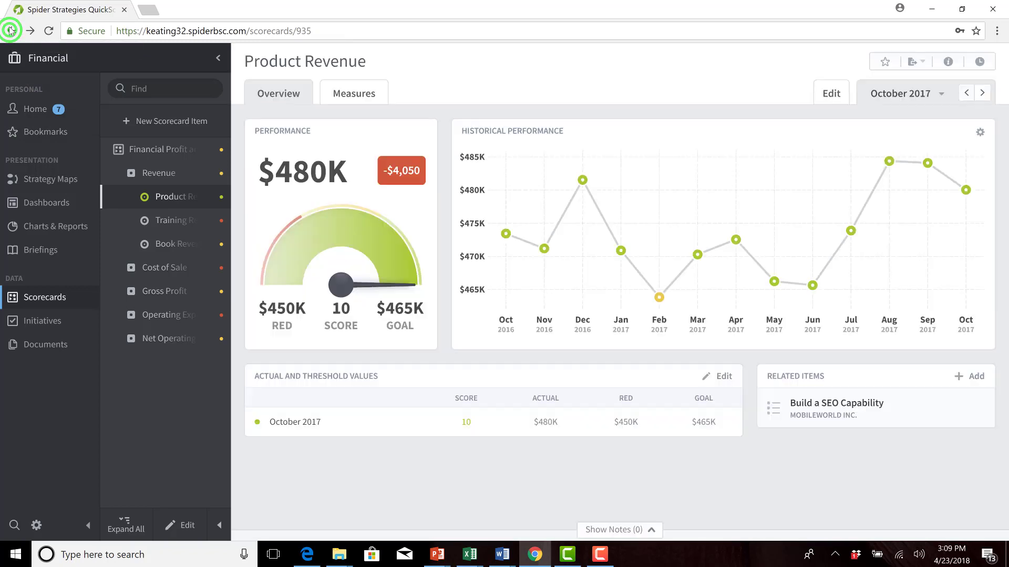
click(11, 31)
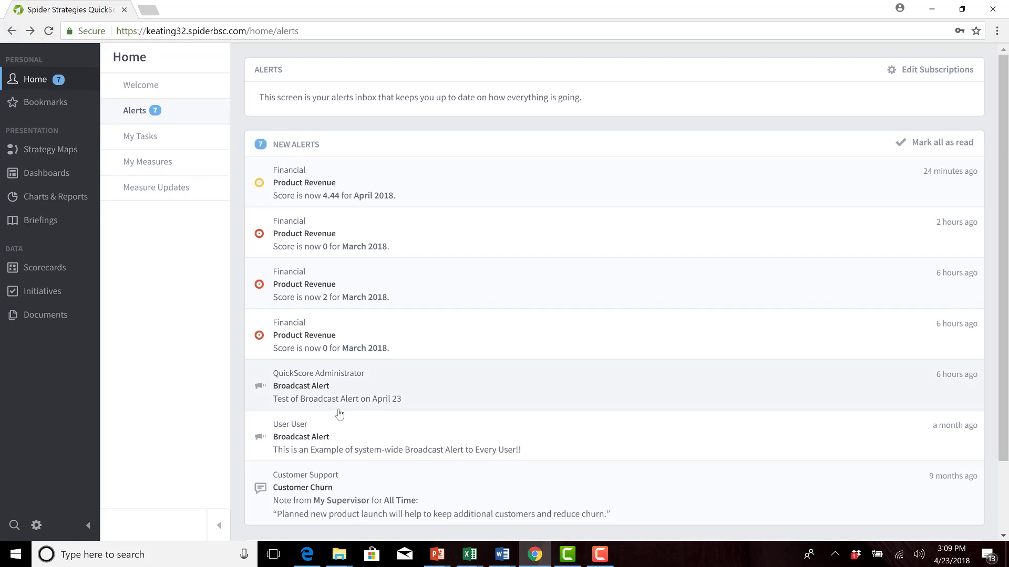
Select the April 23 test broadcast alert and return to the Welcome screen.
click(326, 388)
click(39, 84)
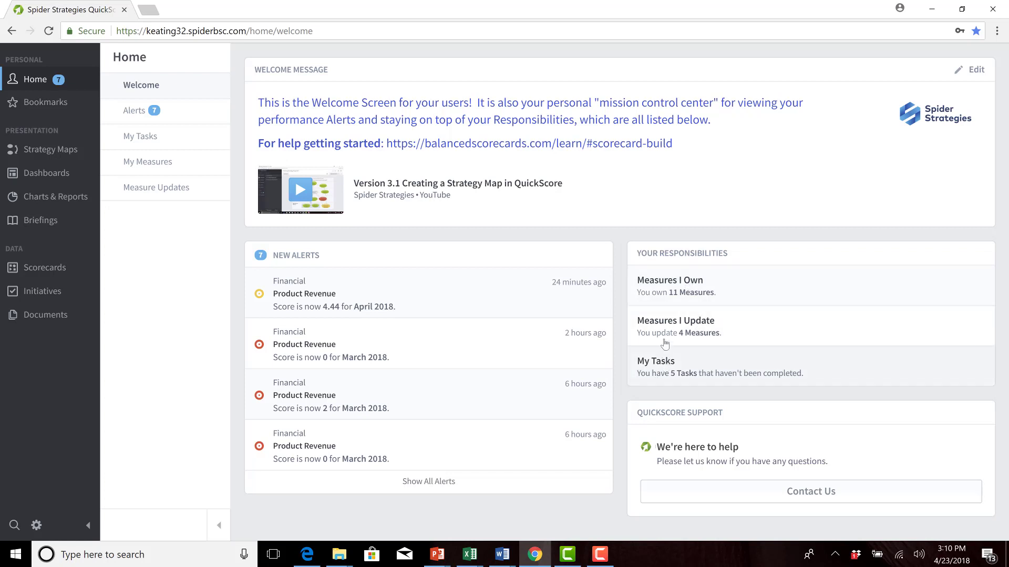
Open the list of owned measures and filter it by green, yellow and red status in turn.
click(667, 283)
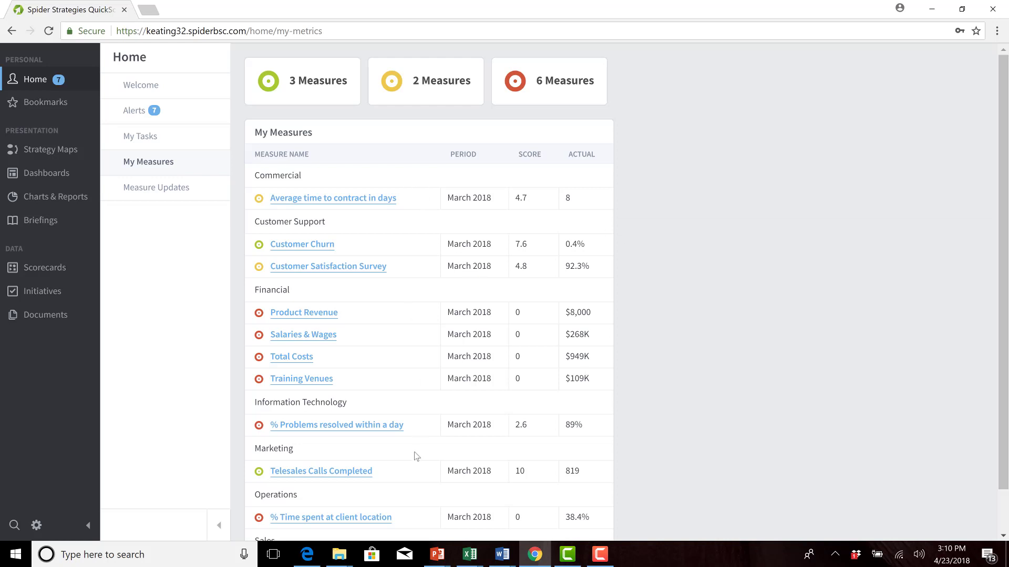
click(314, 86)
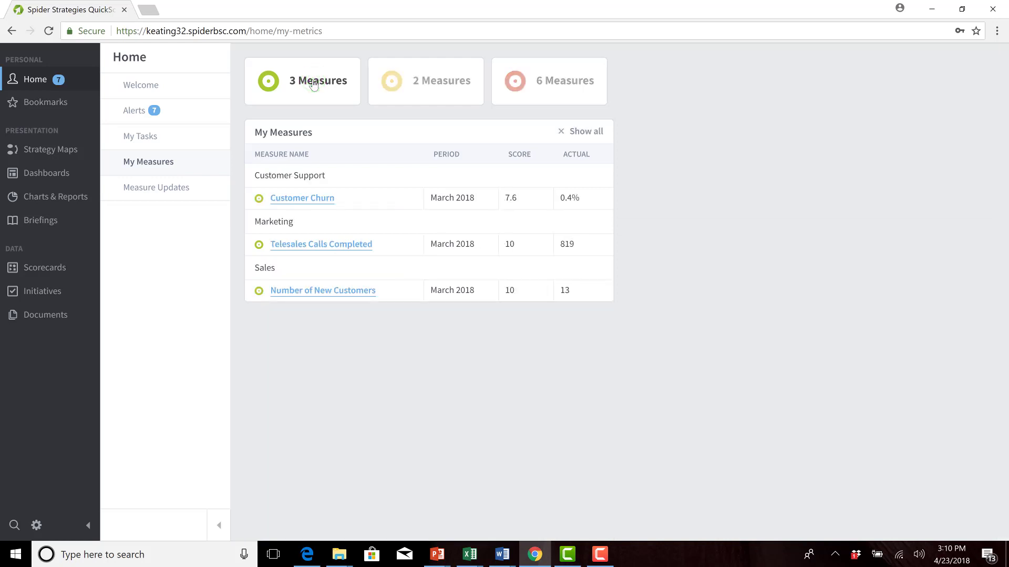
click(428, 79)
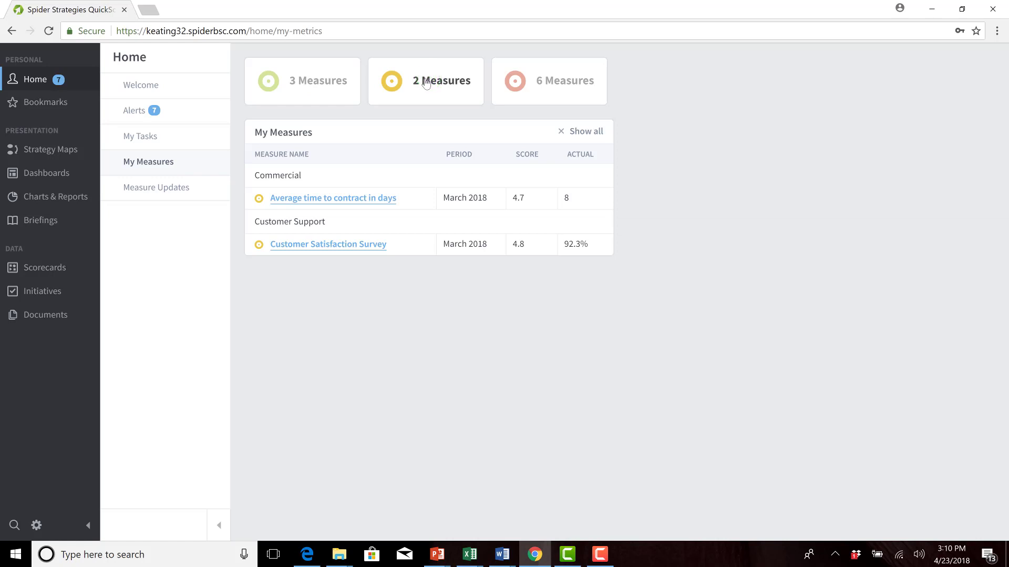
click(553, 86)
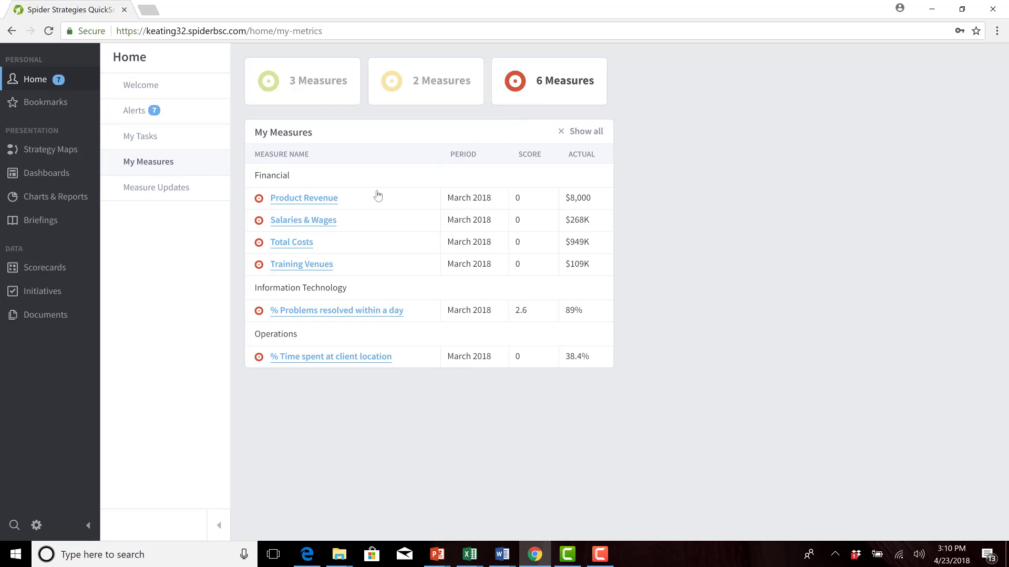
Open the Total Costs measure from the red-status list to view its overview, and return to the Welcome screen.
click(294, 242)
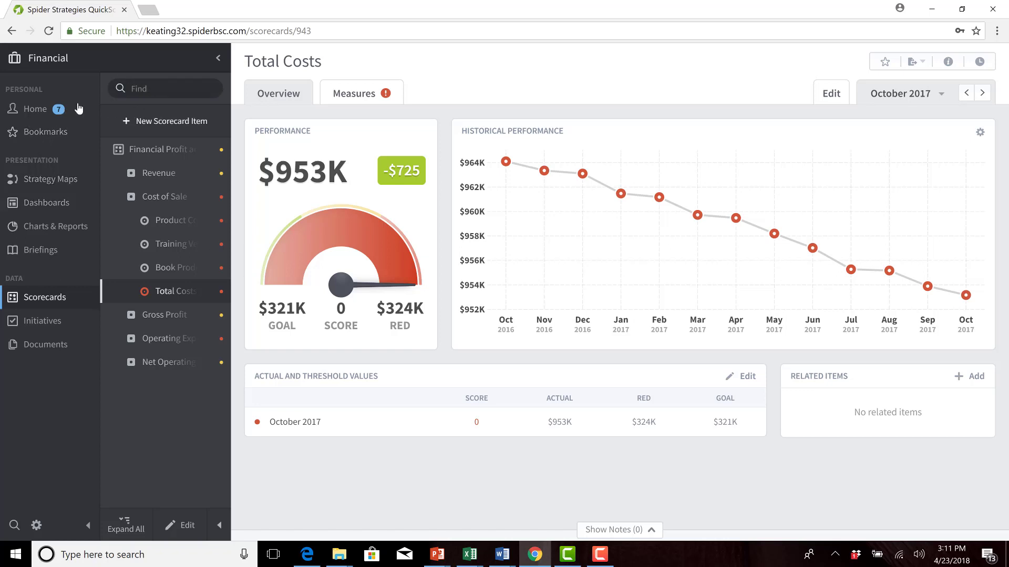
click(37, 109)
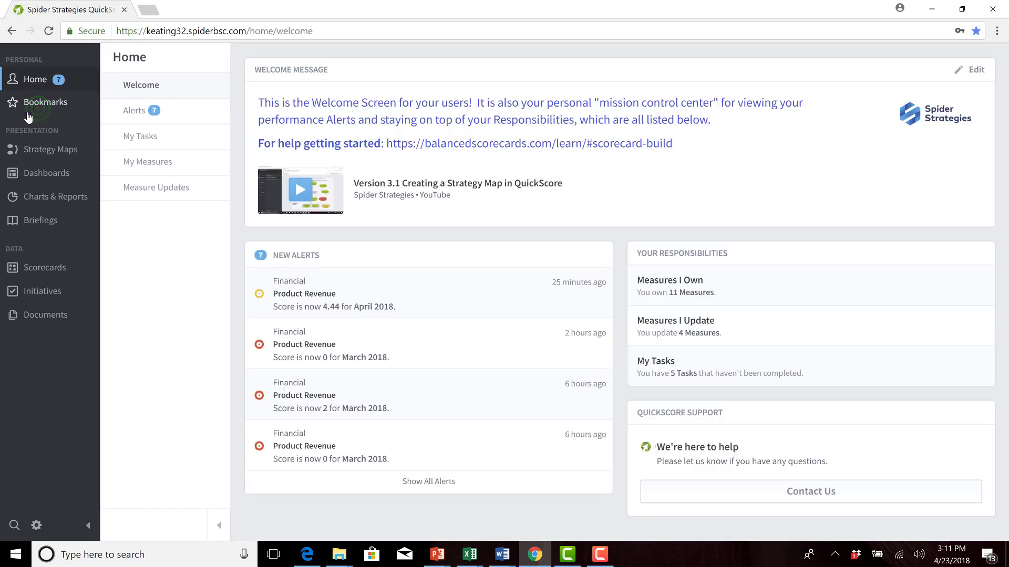
Open the measures assigned for updating and advance the reporting period to May 2018.
click(688, 324)
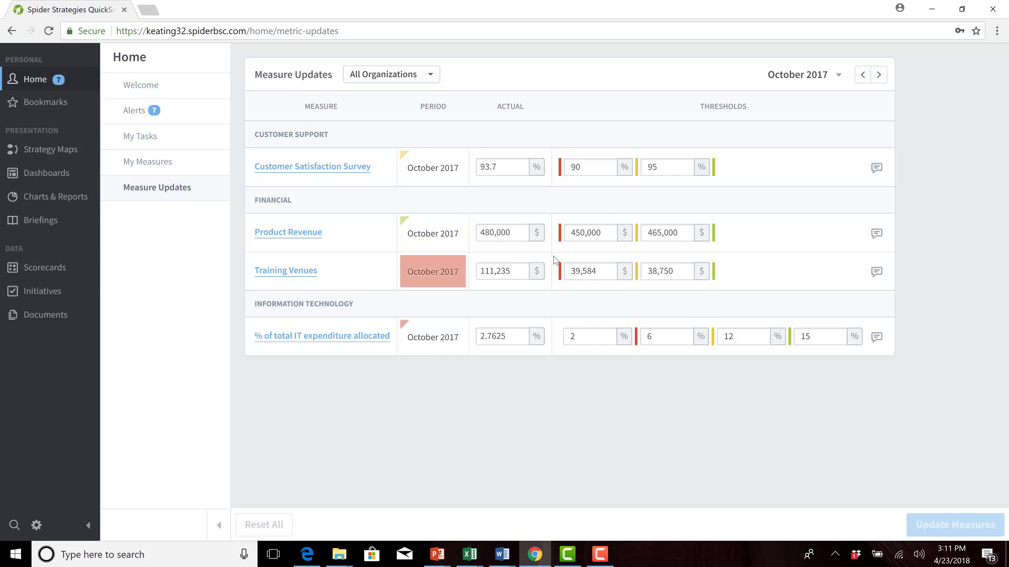
click(879, 74)
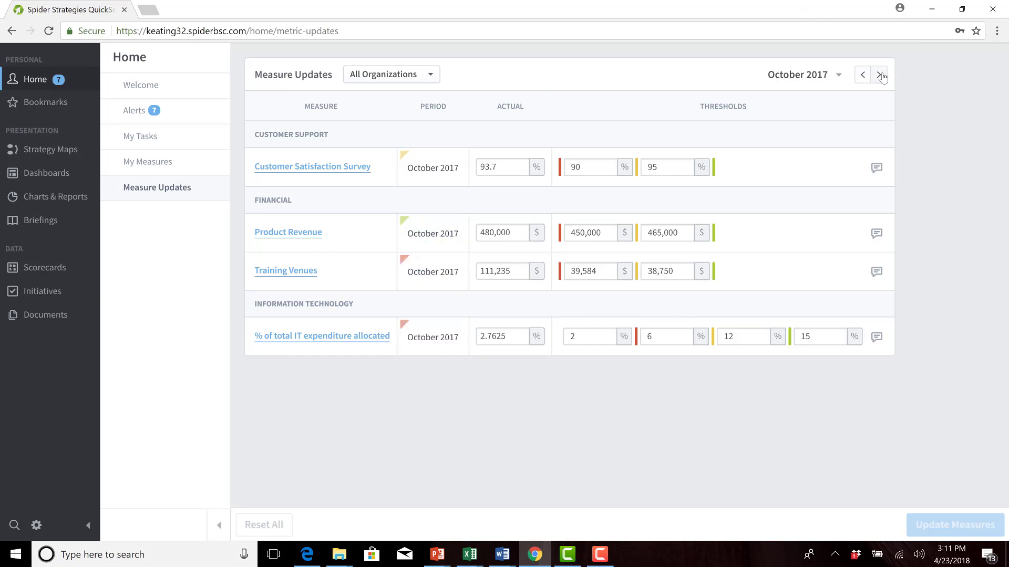
click(888, 74)
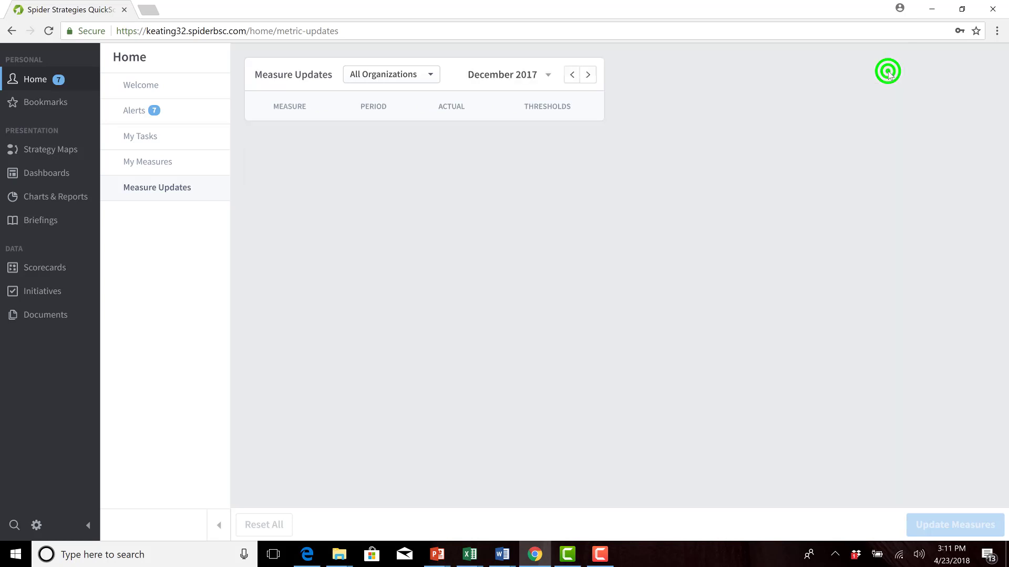
click(887, 74)
click(881, 74)
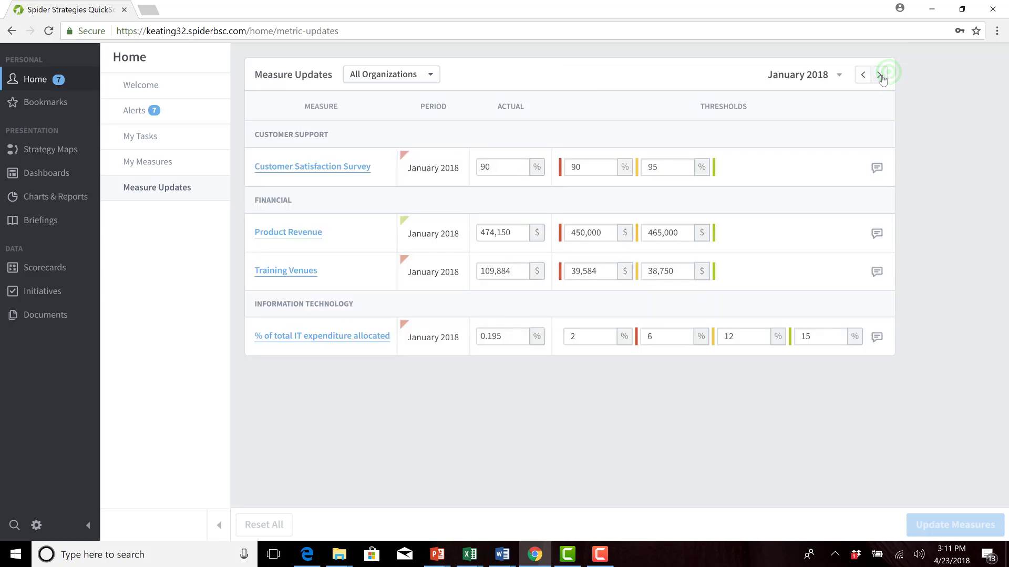
click(881, 74)
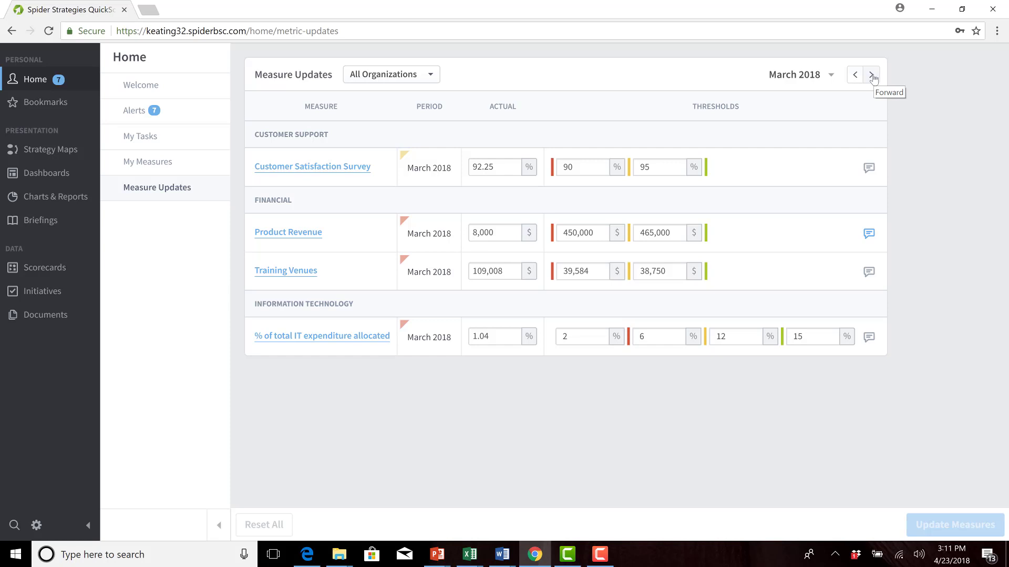
click(871, 75)
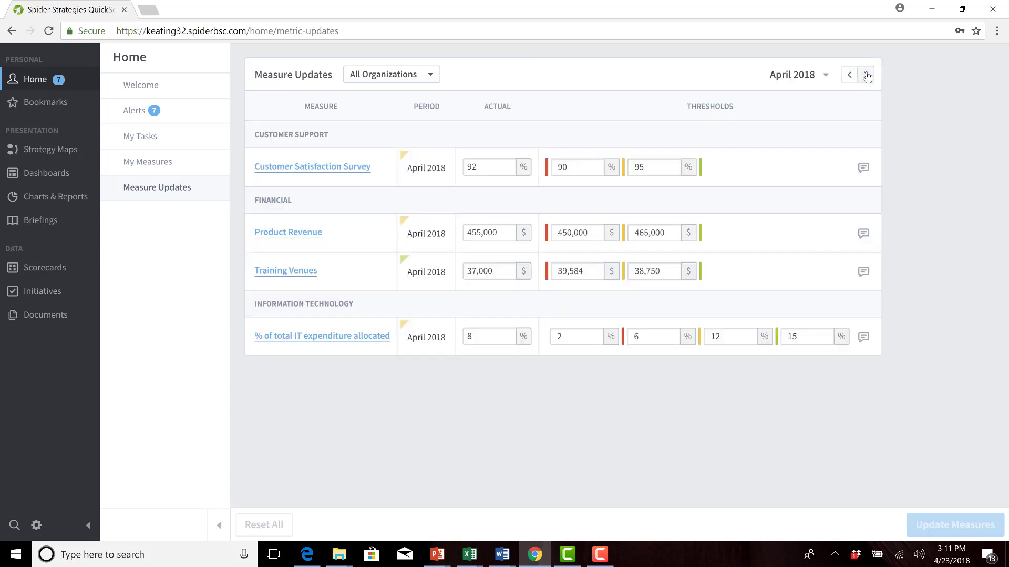
click(865, 76)
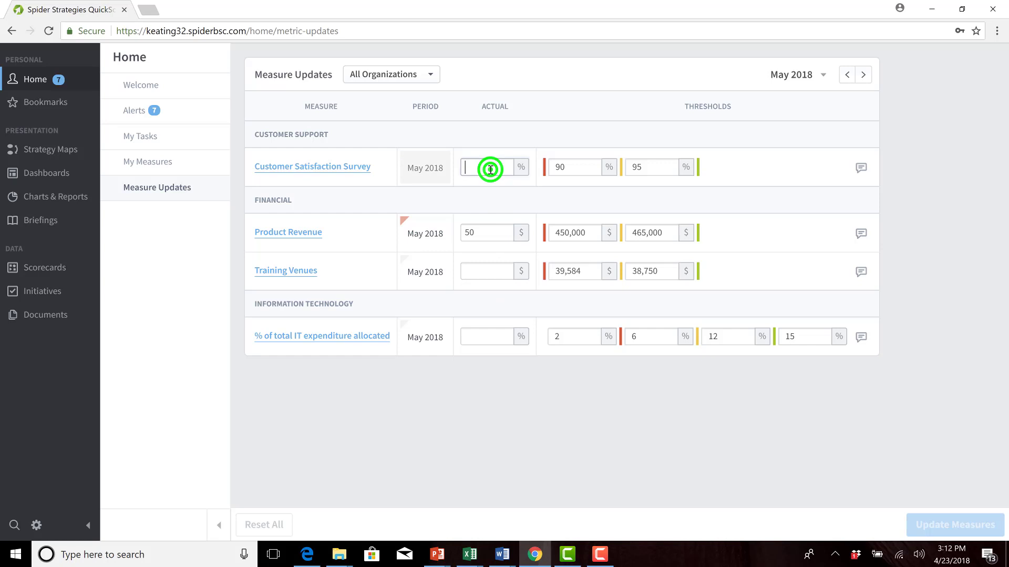
Enter 85% as the May 2018 actual for Customer Satisfaction Survey and save the measure updates.
text(85)
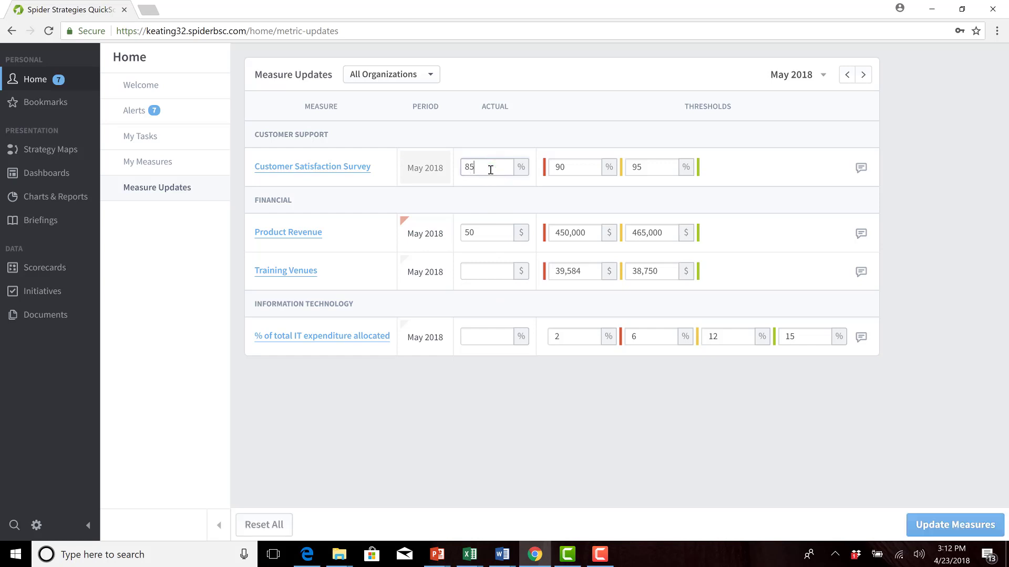
click(483, 273)
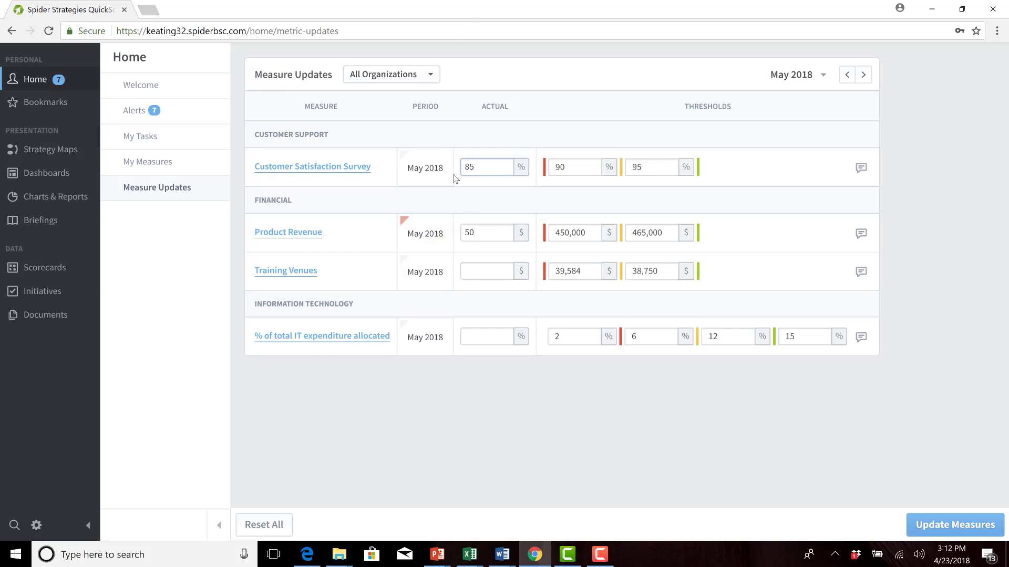
click(948, 528)
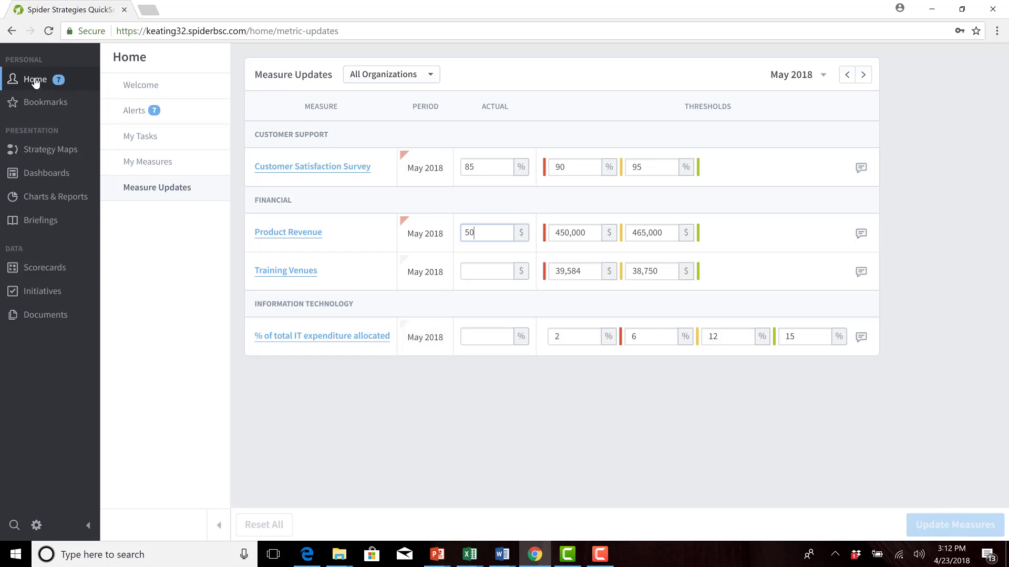
Open My Tasks from the Welcome screen's responsibilities and filter the tasks by red and green status in turn.
click(140, 86)
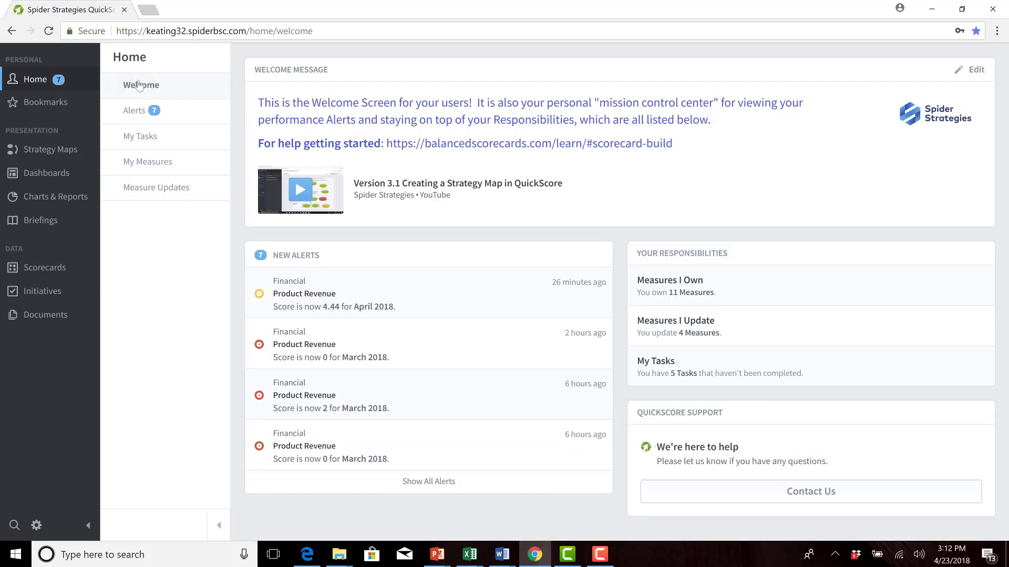
click(666, 363)
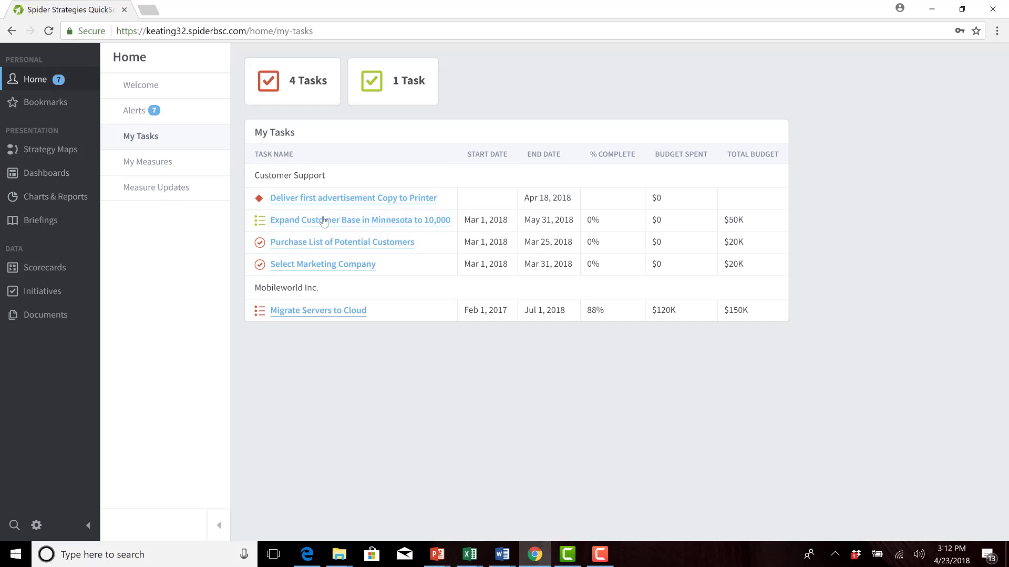
click(280, 83)
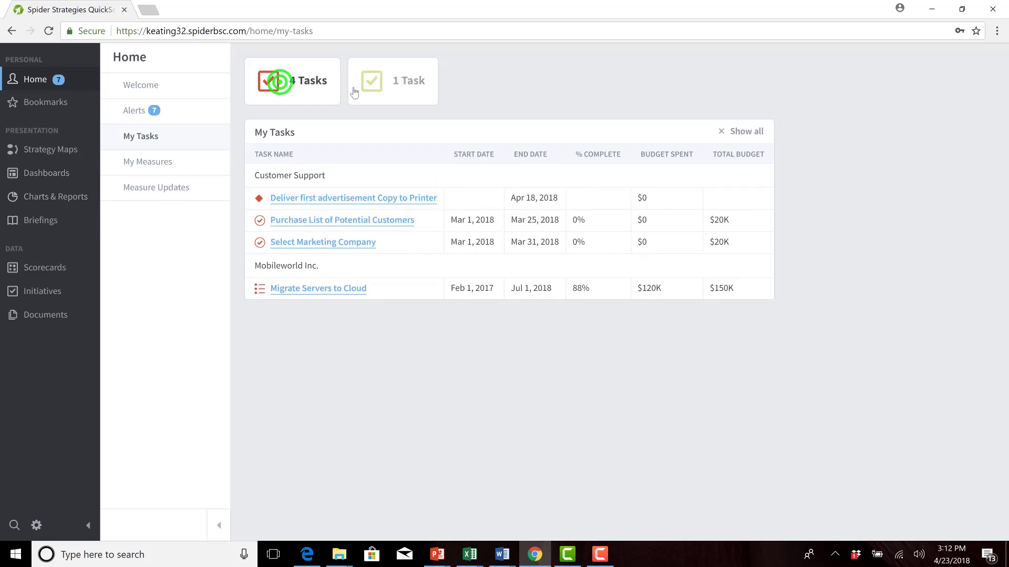
click(388, 83)
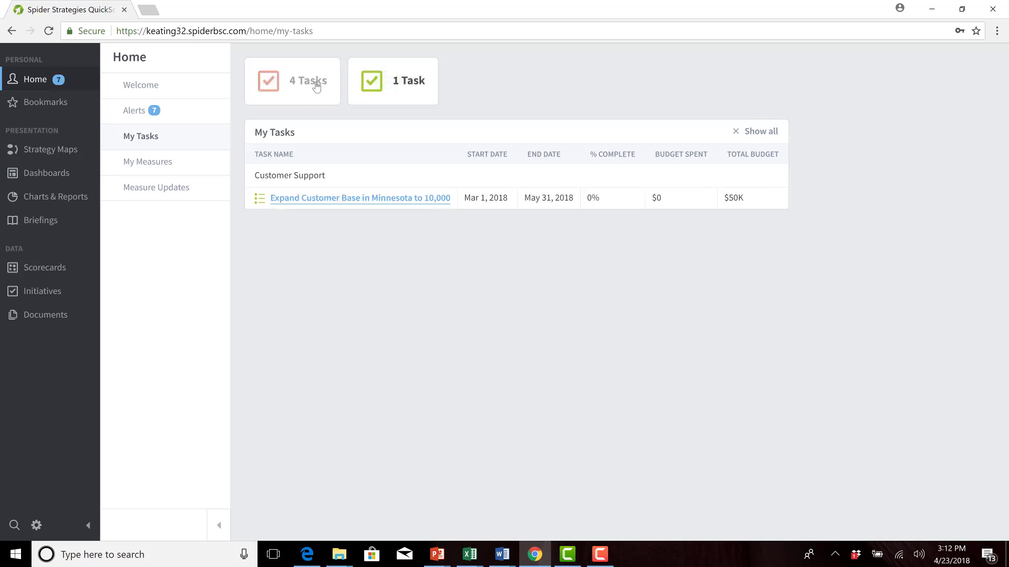
Review the overviews of the Expand Customer Base in Minnesota to 10,000 initiative and its Purchase List of Potential Customers task.
click(314, 198)
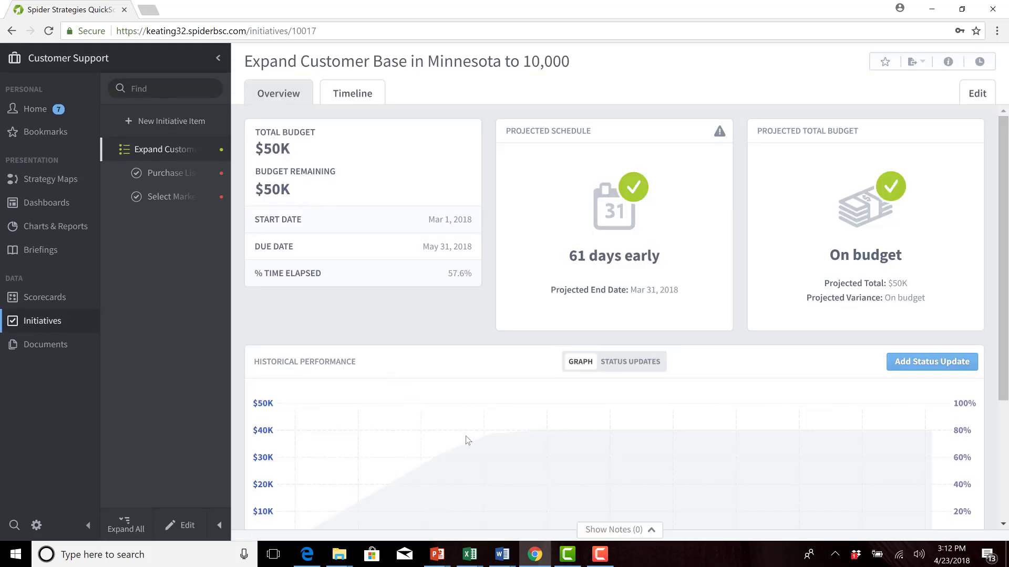
scroll(496, 457, down, 3)
scroll(618, 341, up, 3)
click(161, 175)
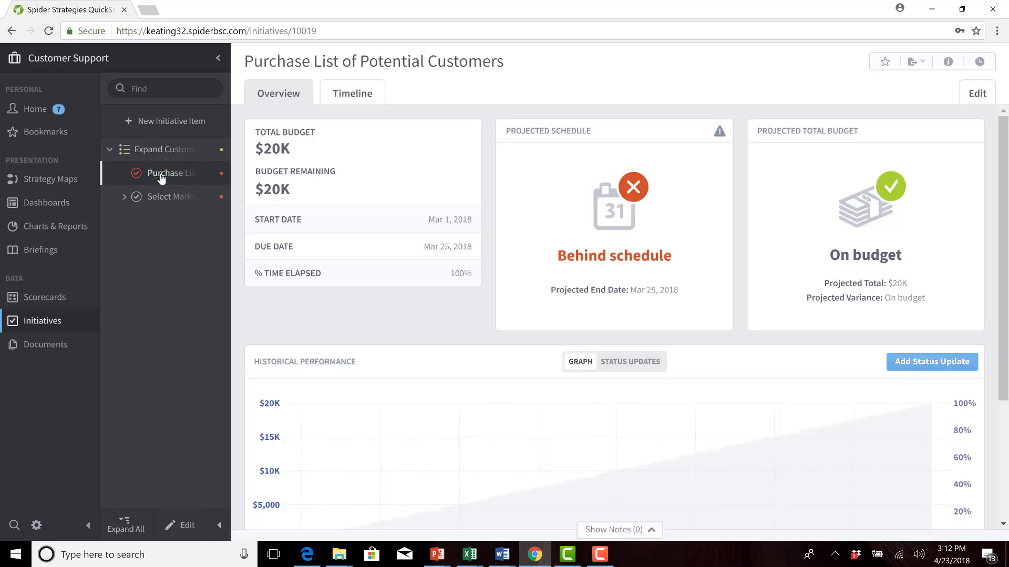
click(150, 151)
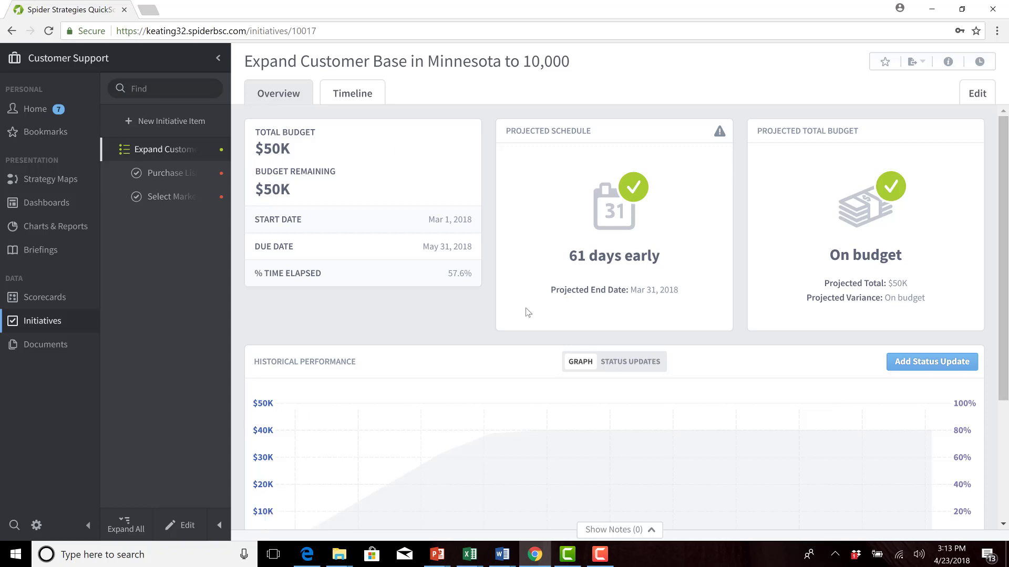
Return to the Welcome screen and send QuickScore Support the message "tyklping in an email message here".
click(36, 109)
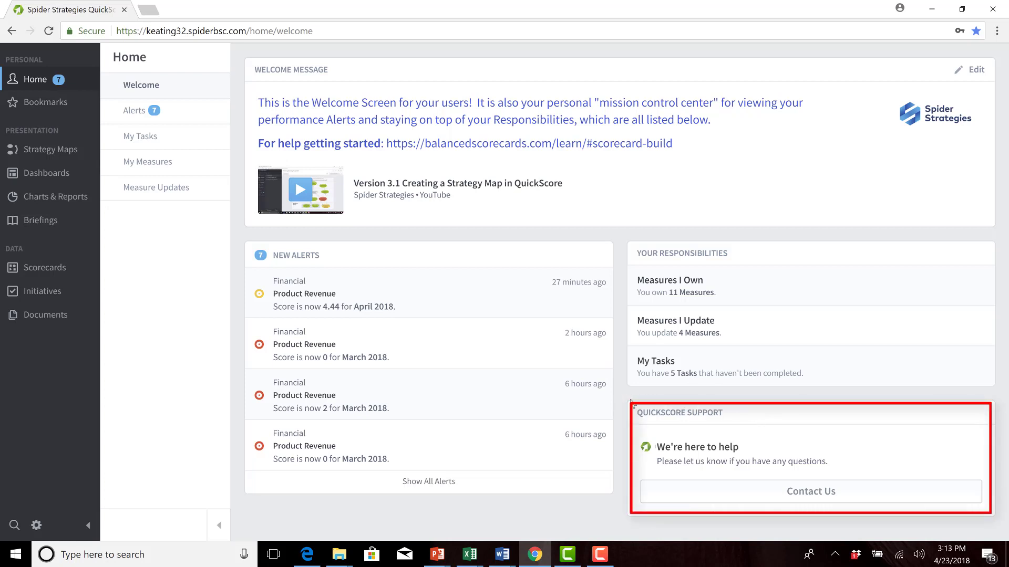
click(809, 494)
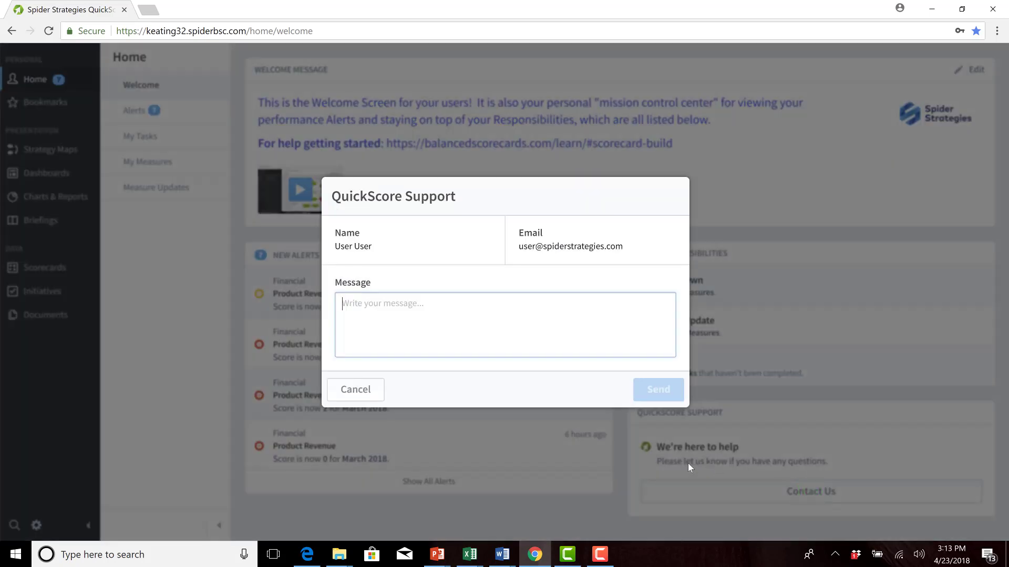
text(tyklping)
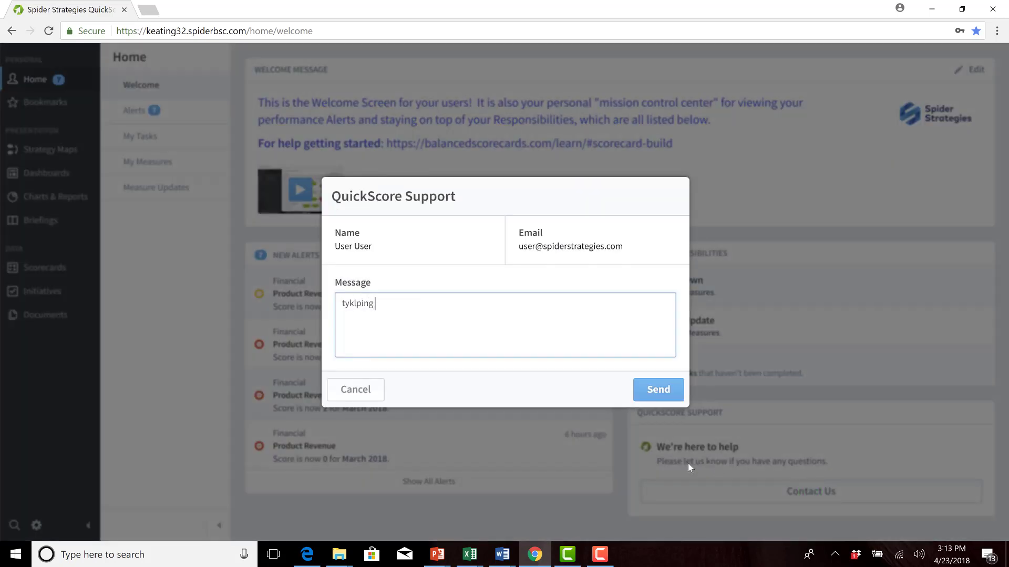
text( in an email message here)
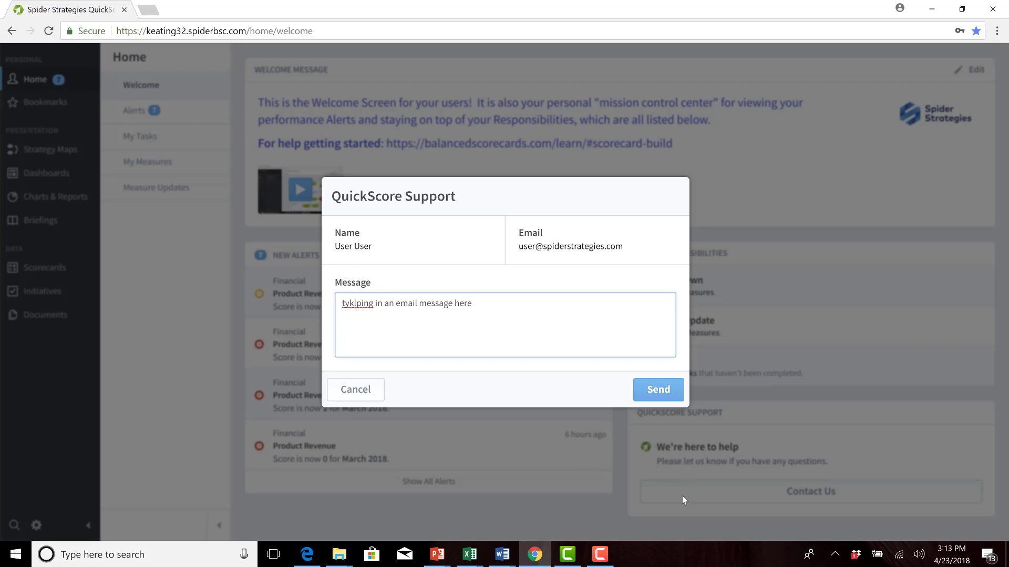
click(659, 390)
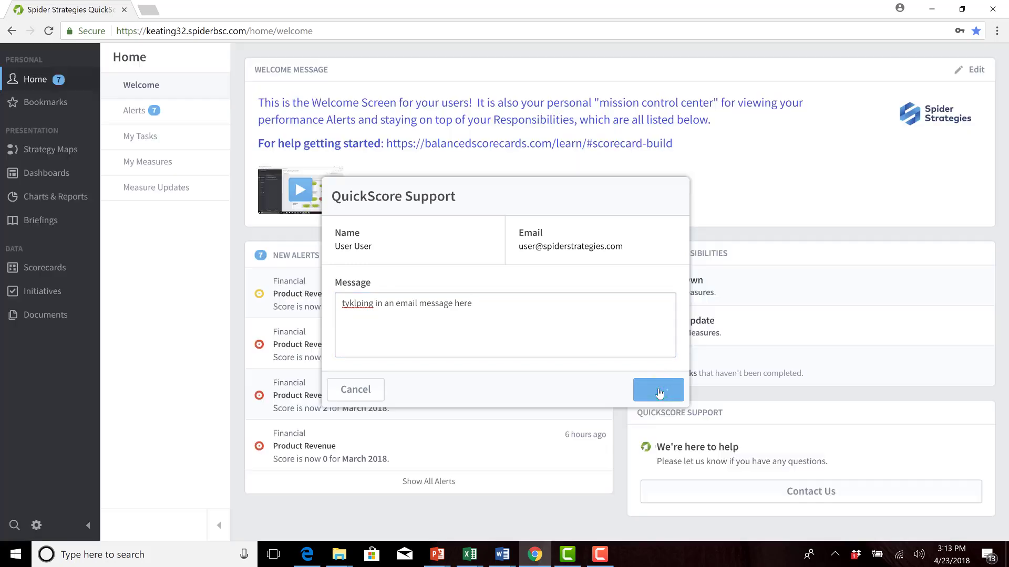